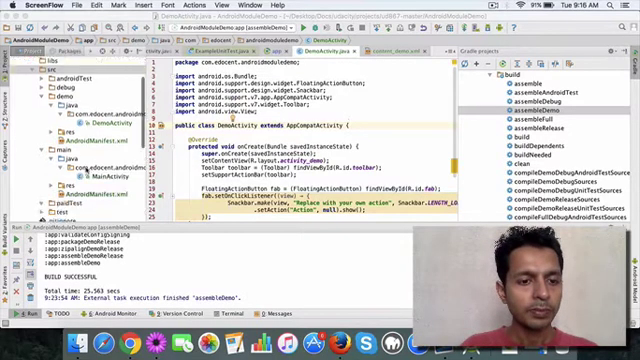
scroll(70, 130, "down", 5)
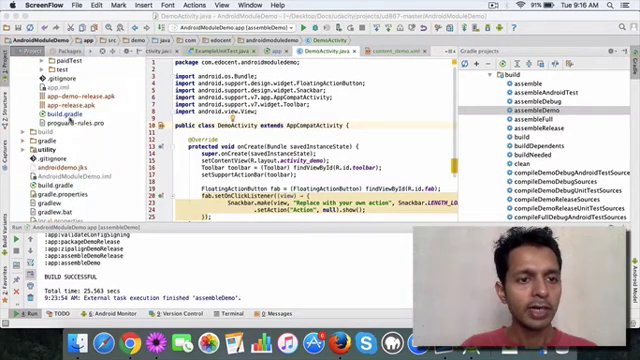
Step: Open app/build.gradle and inspect its buildTypes release block and the productFlavors block
left_click(60, 114)
double_click(66, 114)
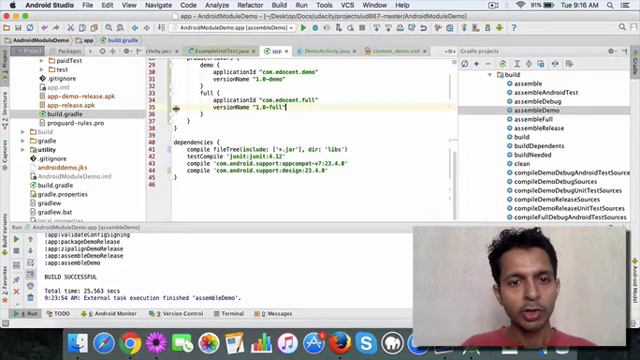
scroll(288, 125, "up", 3)
scroll(288, 125, "up", 2)
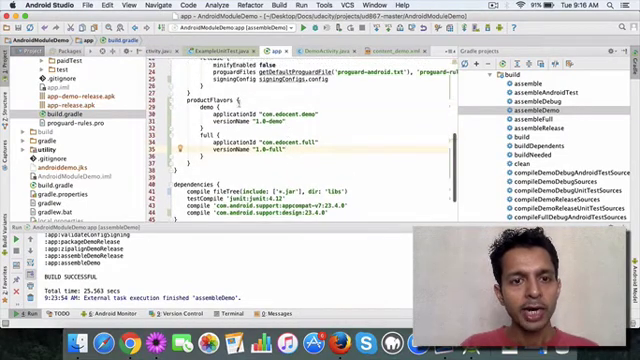
double_click(215, 100)
scroll(235, 100, "up", 3)
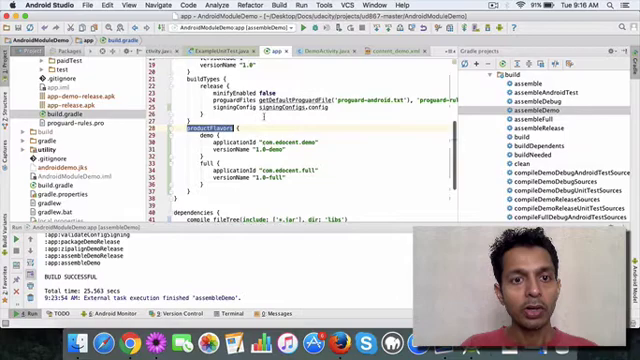
double_click(210, 100)
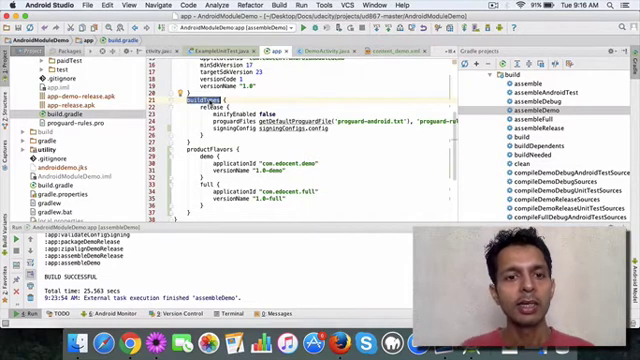
double_click(208, 107)
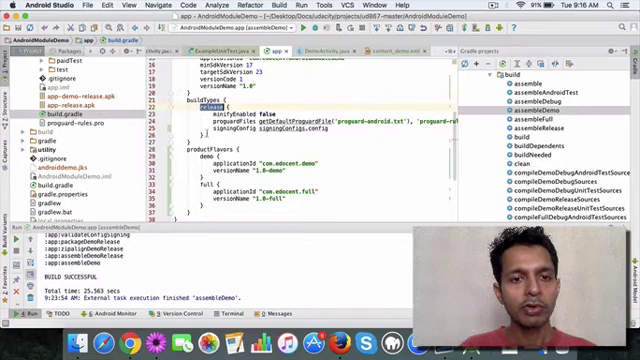
left_click(201, 134)
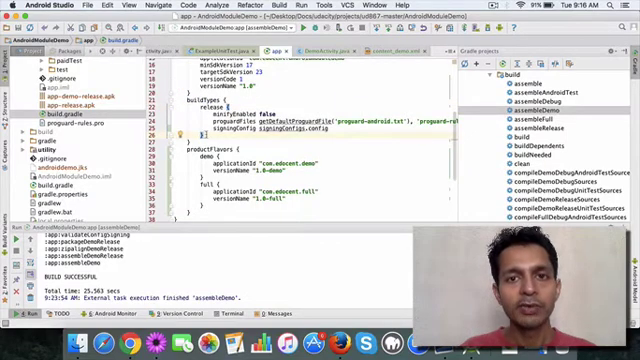
scroll(300, 150, "down", 4)
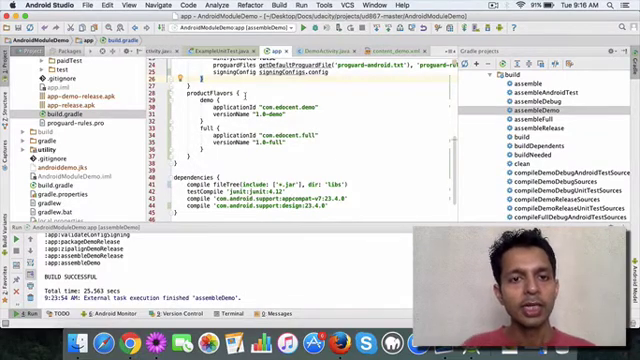
left_click(244, 93)
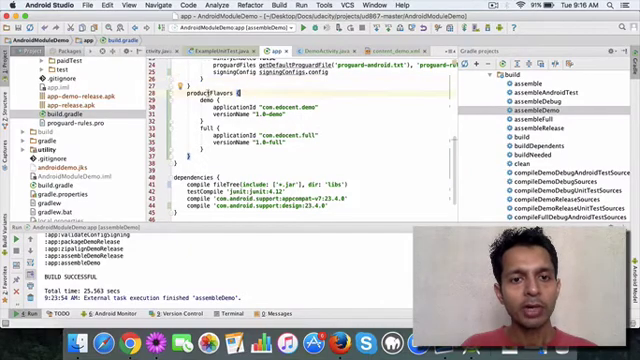
scroll(244, 93, "up", 5)
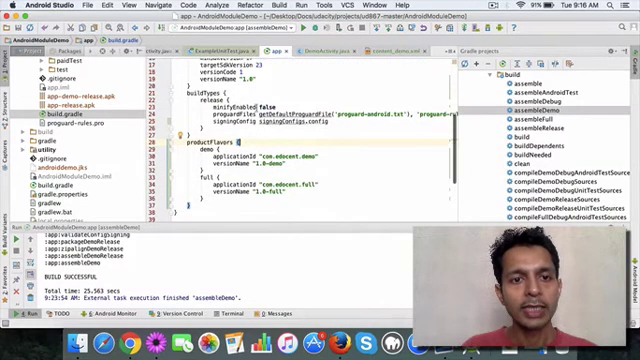
scroll(244, 93, "up", 5)
scroll(244, 93, "up", 3)
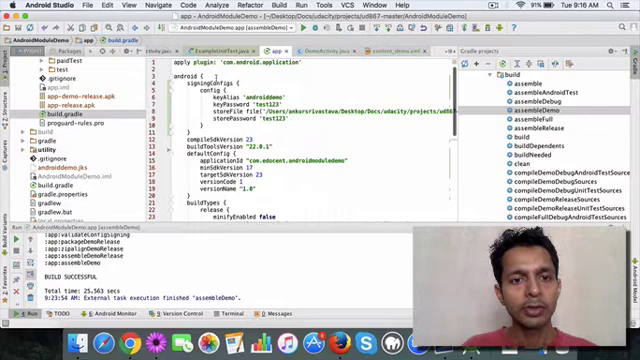
scroll(244, 93, "down", 5)
scroll(244, 93, "down", 3)
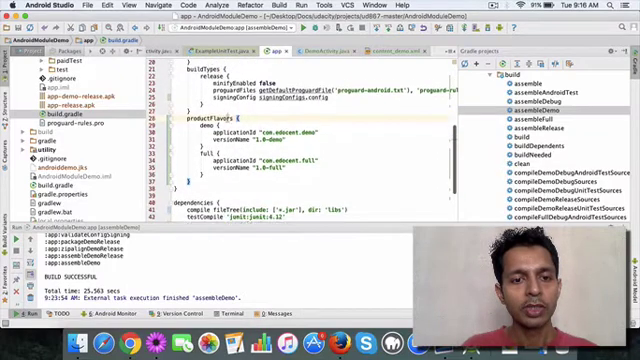
scroll(244, 93, "down", 2)
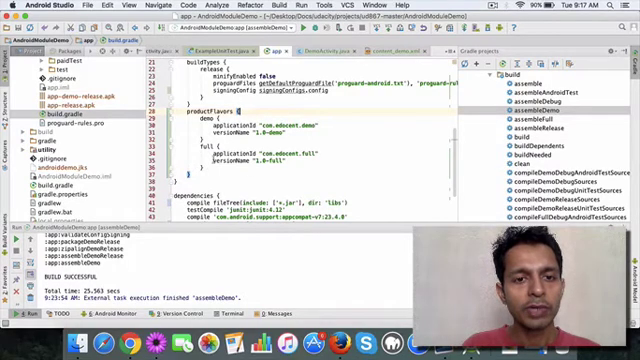
Step: Highlight the demo and full flavor names and the full flavor's versionName in build.gradle
left_click(213, 160)
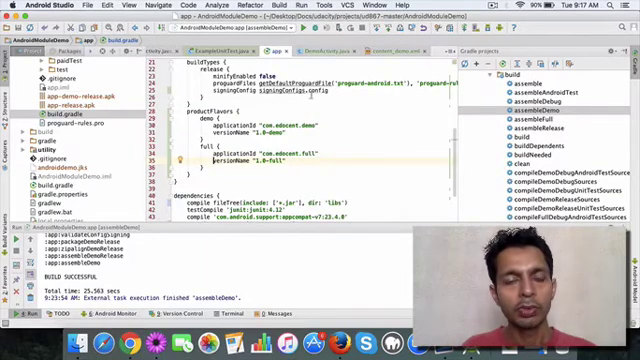
scroll(67, 143, "up", 5)
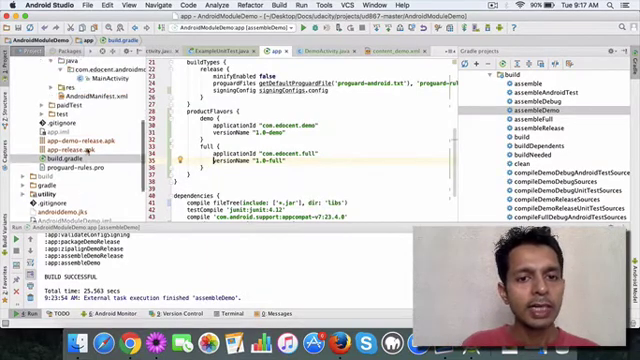
scroll(80, 145, "up", 3)
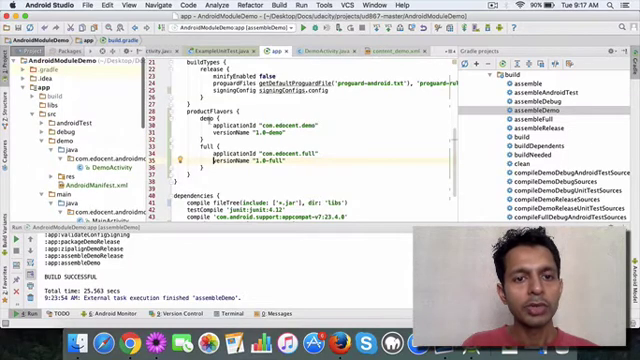
double_click(207, 118)
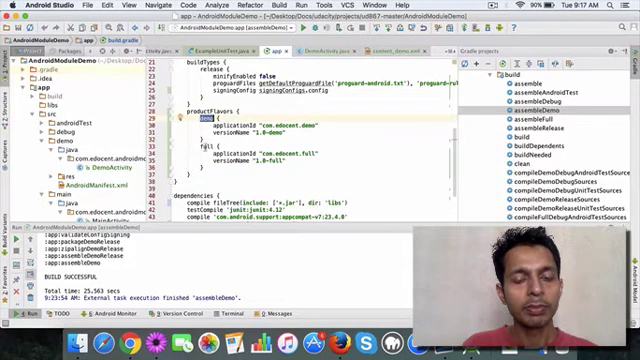
double_click(207, 147)
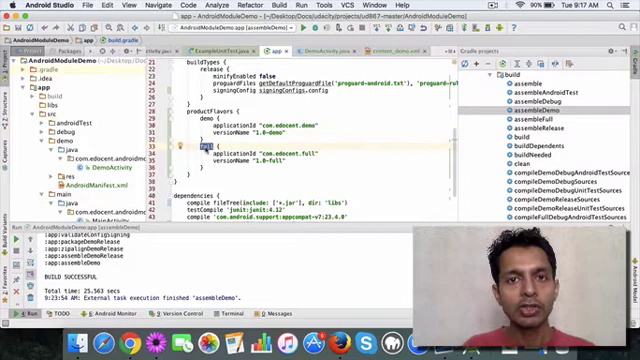
Step: Select app/src in the Project pane and collapse the main source folder again
left_click(44, 87)
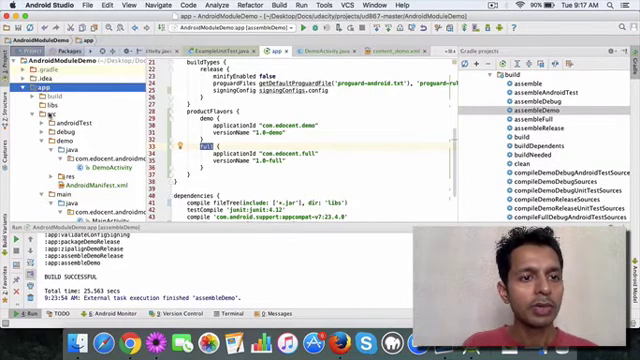
left_click(52, 114)
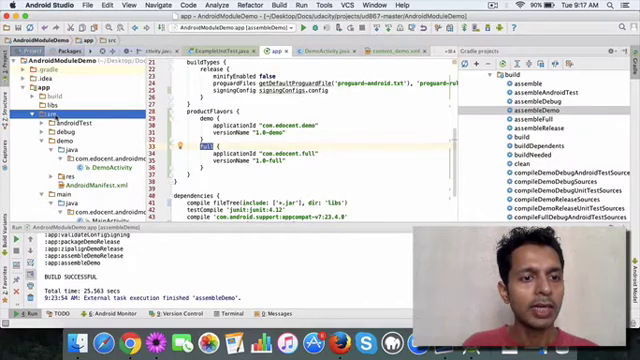
left_click(45, 140)
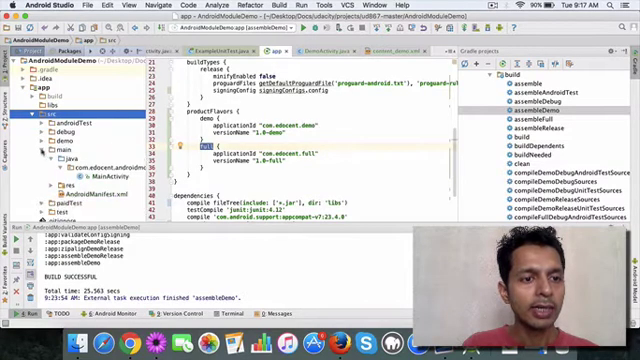
left_click(45, 149)
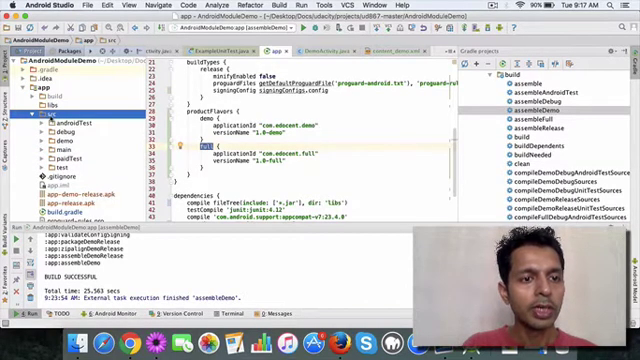
right_click(49, 113)
mouse_move(100, 34)
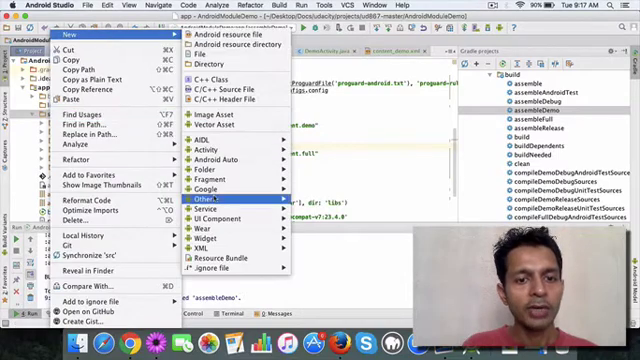
mouse_move(206, 169)
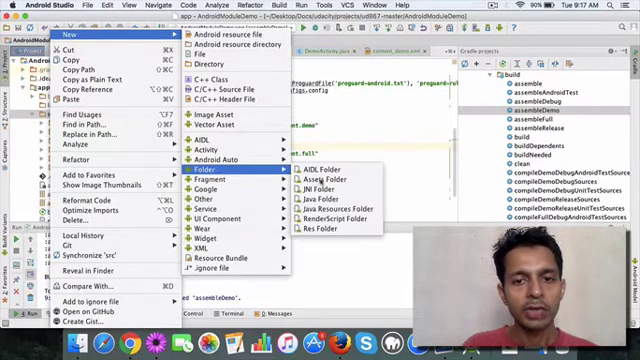
left_click(318, 198)
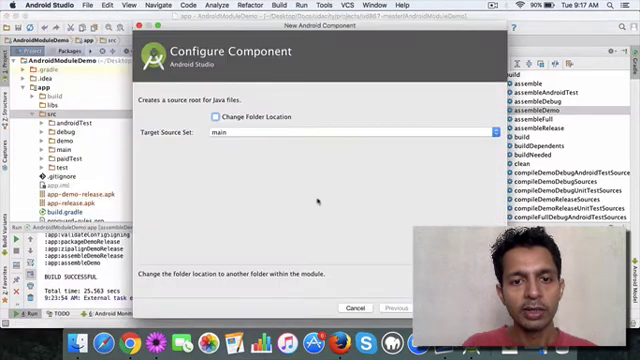
left_click(290, 133)
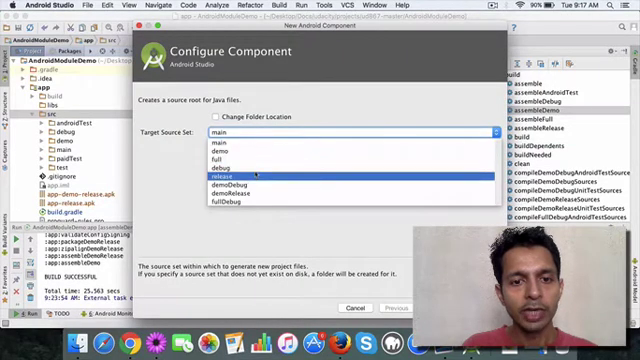
left_click(252, 232)
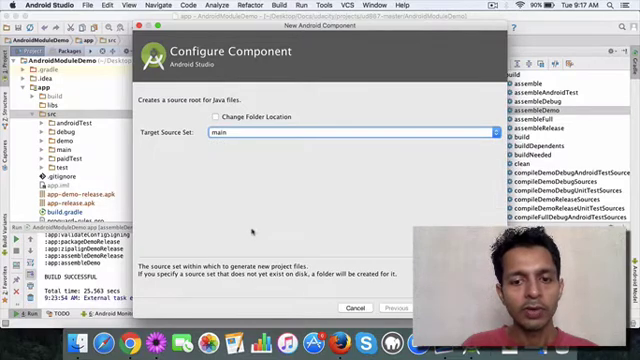
left_click(356, 306)
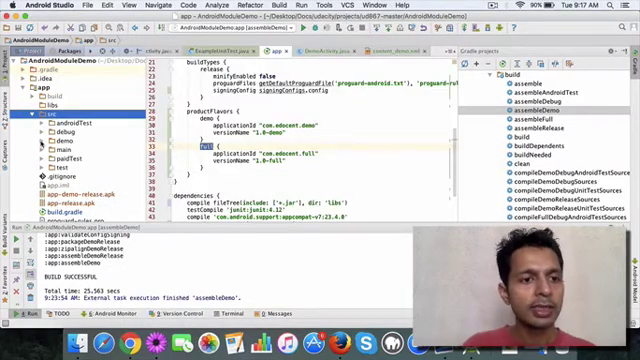
Step: Expand app/src/demo and its java folder to reveal DemoActivity, then open the Build menu
left_click(52, 141)
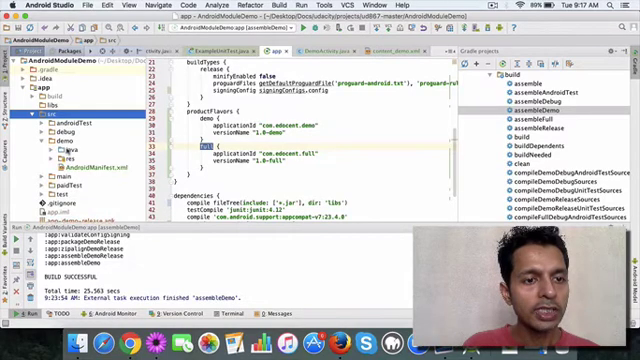
left_click(70, 149)
double_click(70, 149)
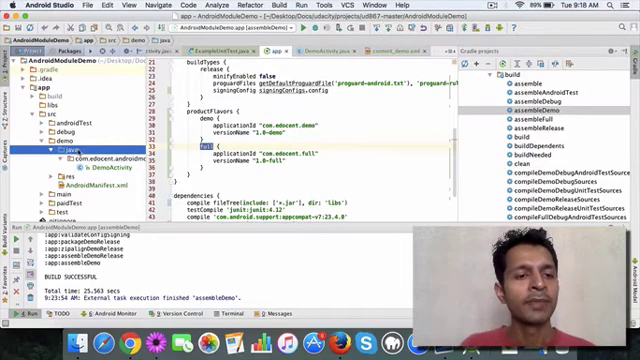
scroll(74, 150, "down", 5)
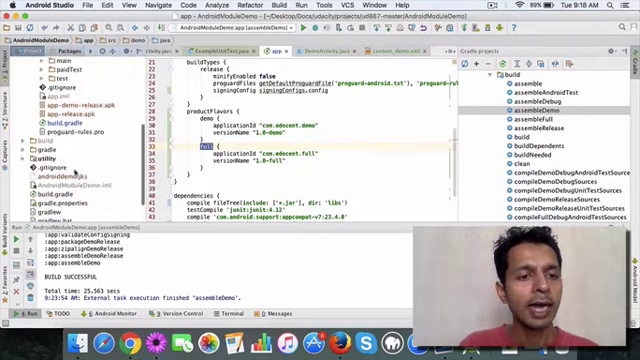
scroll(74, 168, "up", 5)
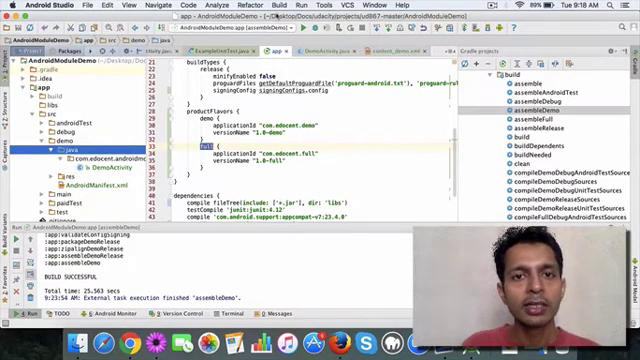
left_click(279, 5)
left_click(296, 114)
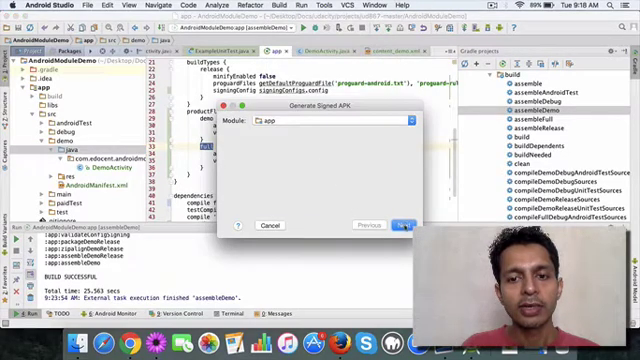
left_click(404, 225)
left_click(404, 225)
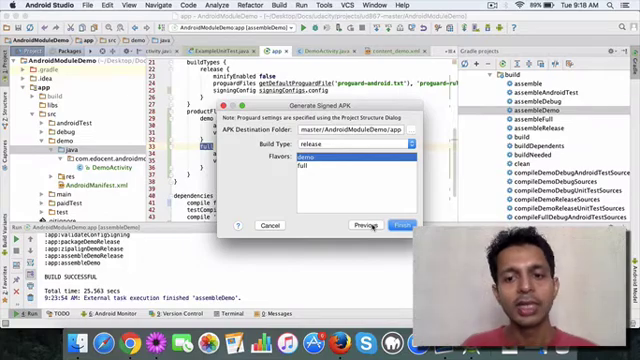
left_click(229, 106)
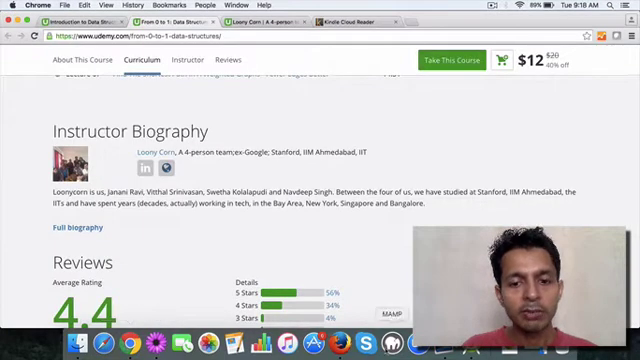
Step: Switch to Firefox's Getting Started with Testing page showing the local unit test source paths
left_click(340, 344)
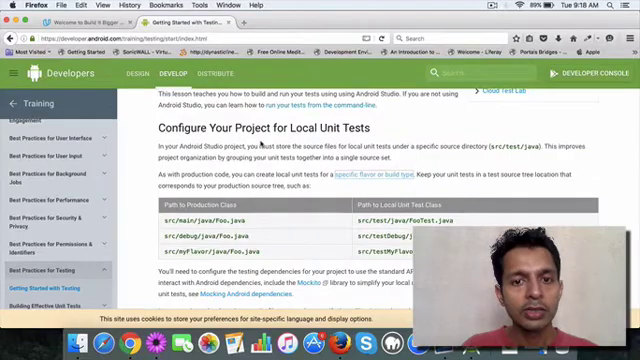
scroll(262, 143, "up", 3)
scroll(262, 143, "up", 4)
scroll(262, 143, "down", 3)
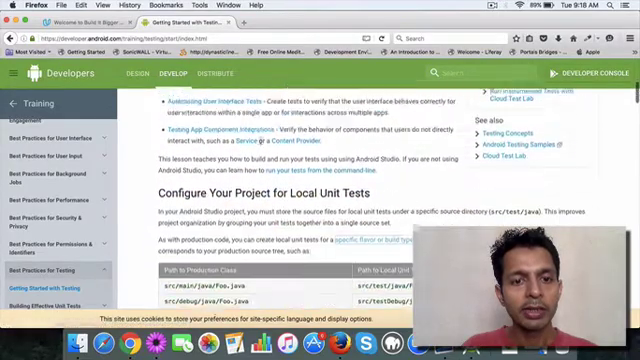
scroll(262, 143, "down", 3)
scroll(262, 143, "down", 3)
scroll(262, 143, "down", 3)
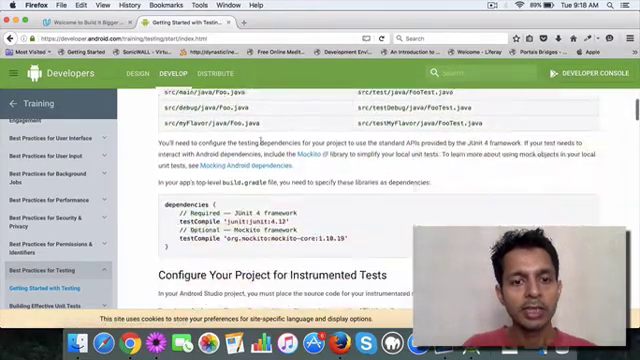
scroll(240, 132, "up", 2)
scroll(240, 132, "up", 1)
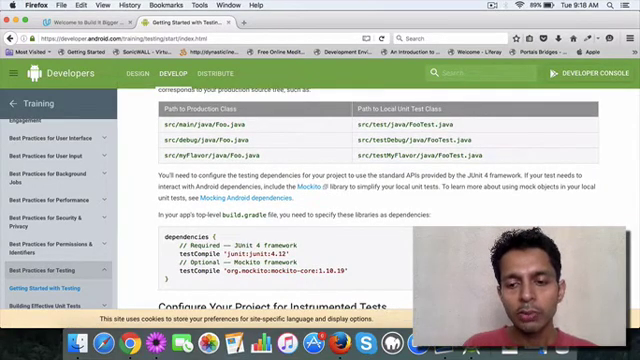
Step: Switch back to Android Studio with build.gradle's demo and full flavors in view
key("super+Tab")
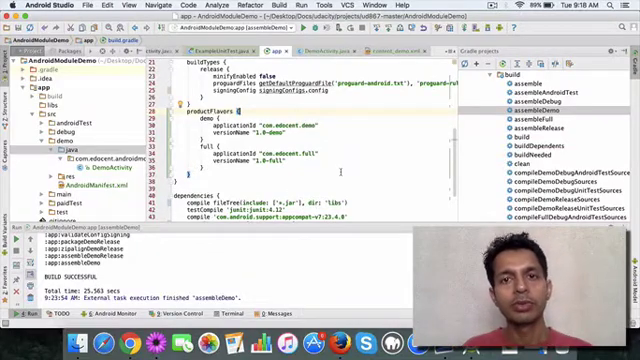